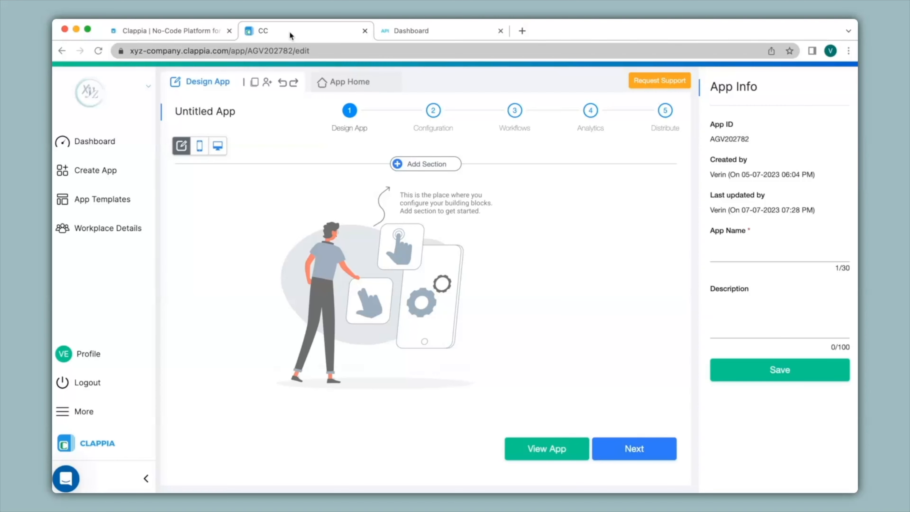
Rename the untitled app as Currency Converter
left_click(232, 110)
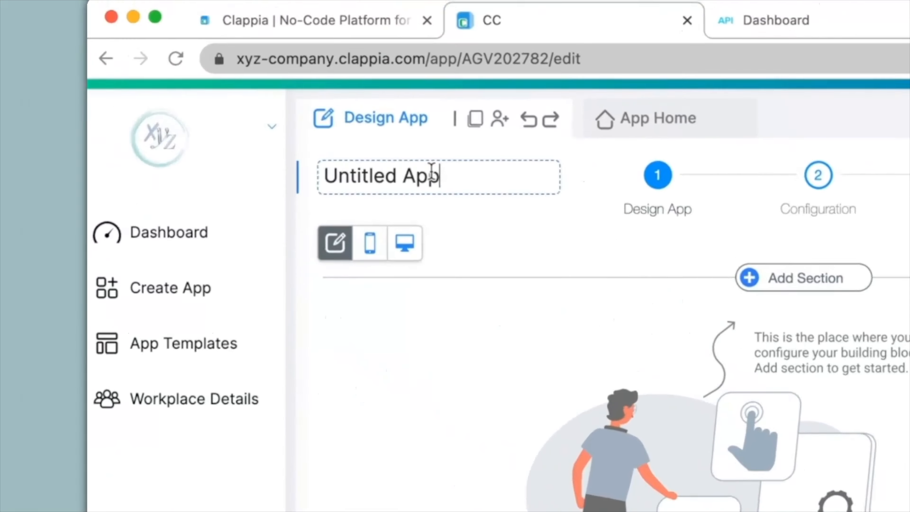
left_click_drag(432, 172, 316, 167)
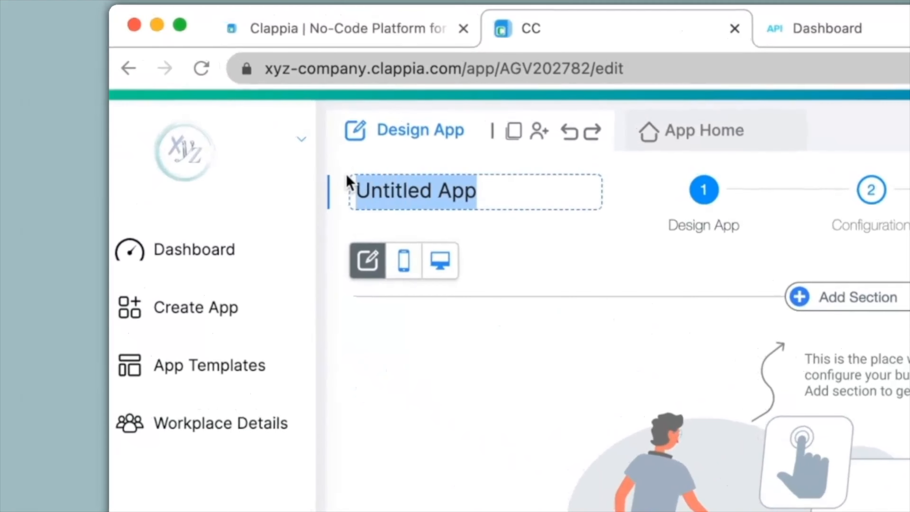
type("Currency Converter")
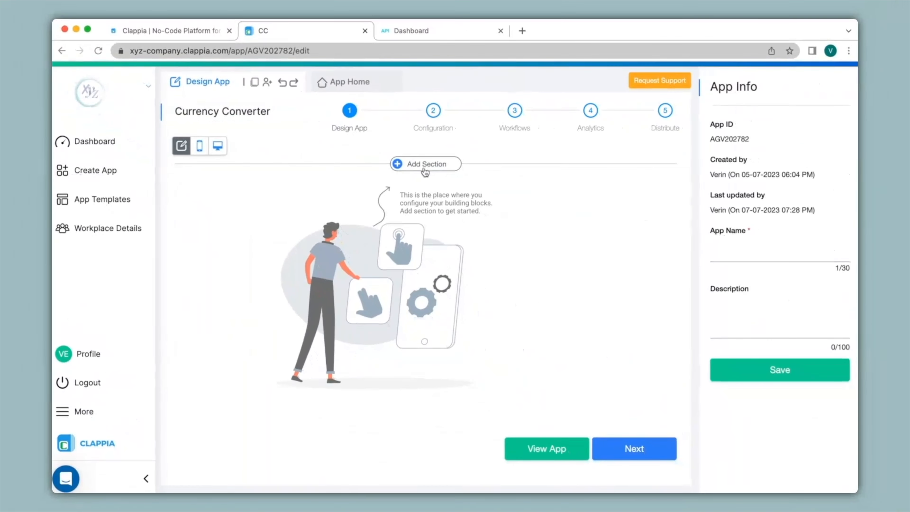
Add a section named Exchange Rate to the app and save it
left_click(426, 166)
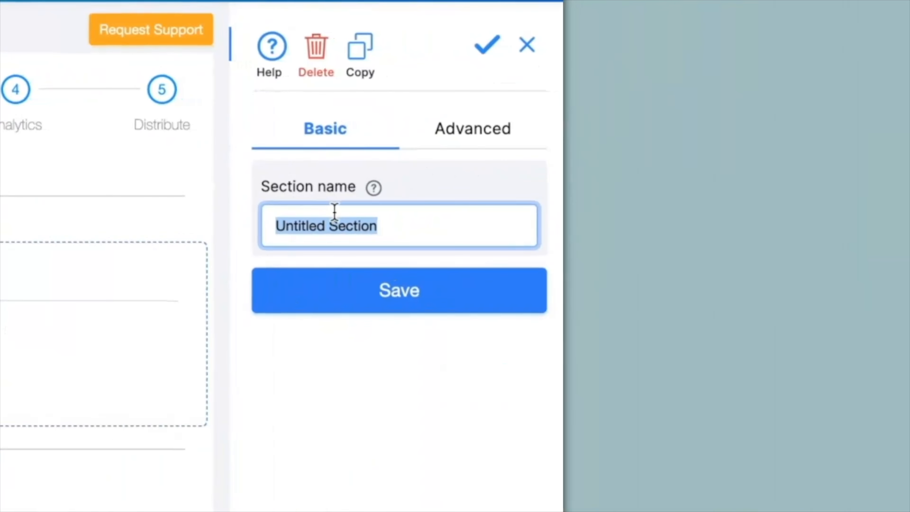
type("Exchange Rate")
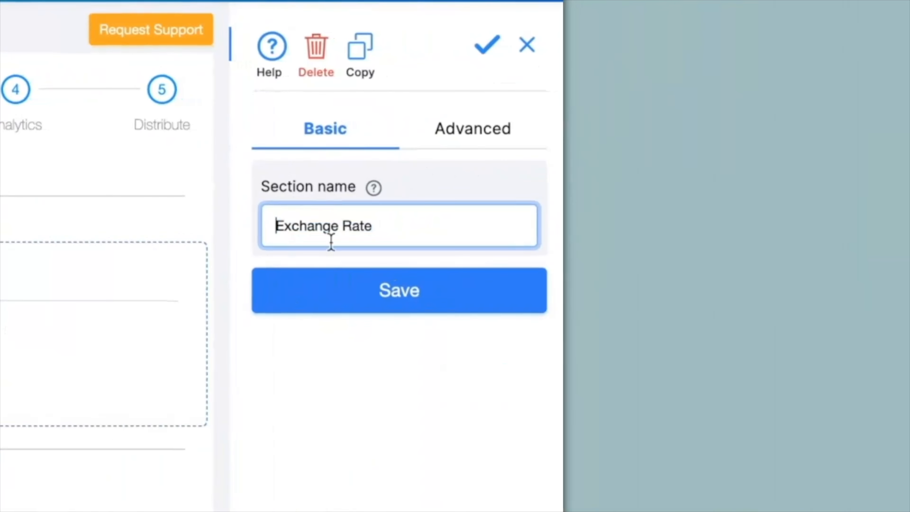
left_click(328, 296)
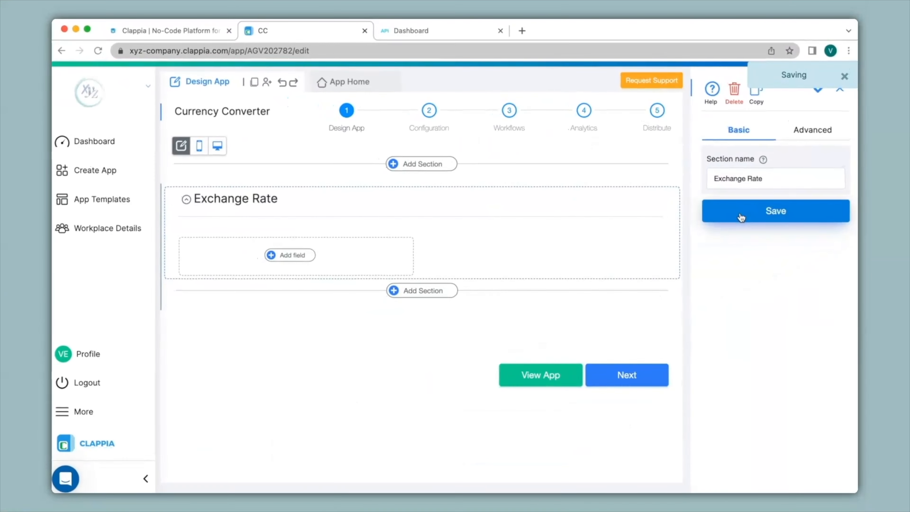
Add a GET Data from REST APIs block to the Exchange Rate section and label it Conversion from USD
left_click(296, 257)
scroll(296, 261, "down", 5)
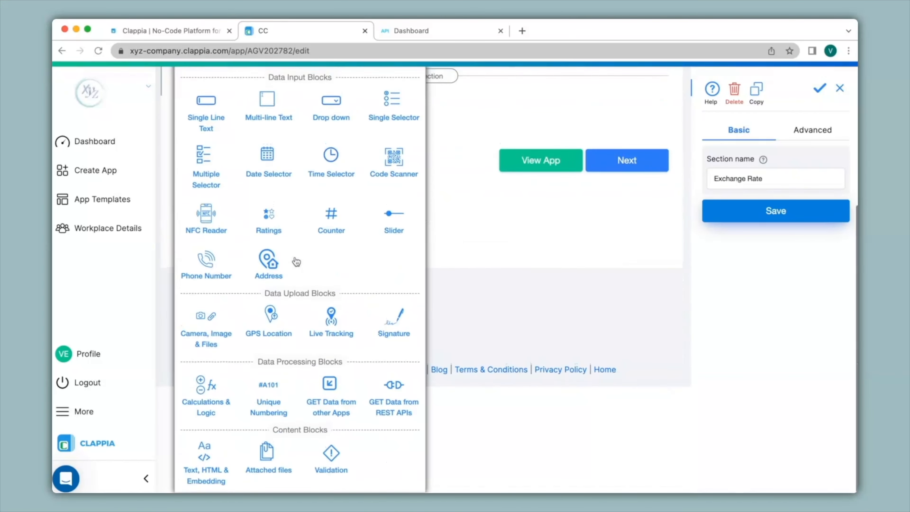
left_click(404, 395)
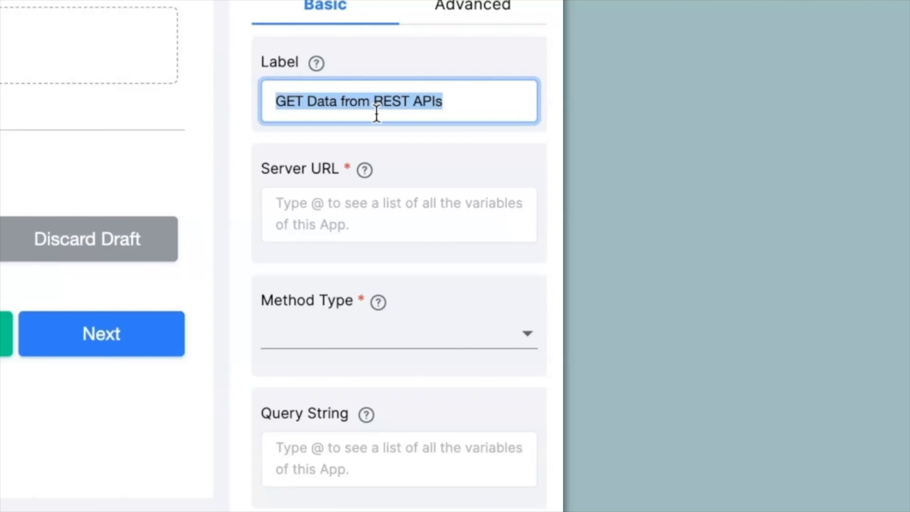
type("Conversion from USD")
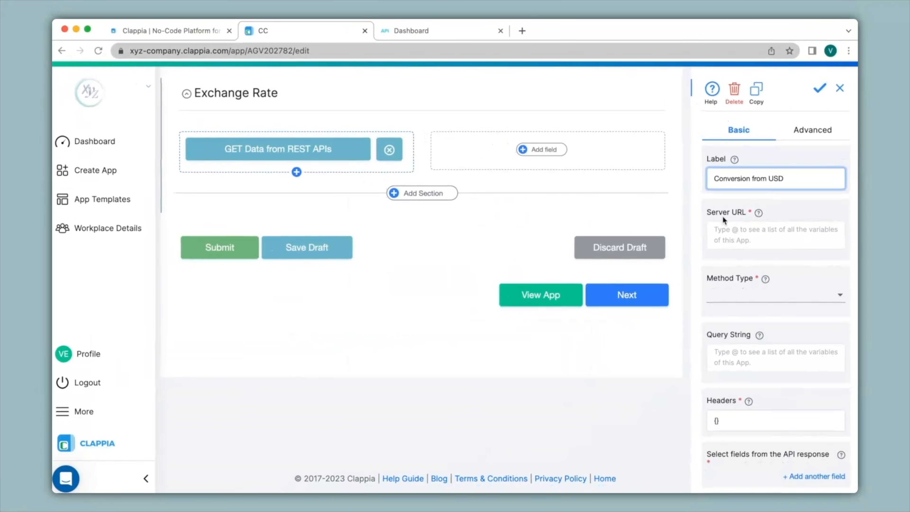
Copy the request URL with its API key from the FreecurrencyAPI dashboard and paste it as the Clappia block's Server URL
left_click(442, 26)
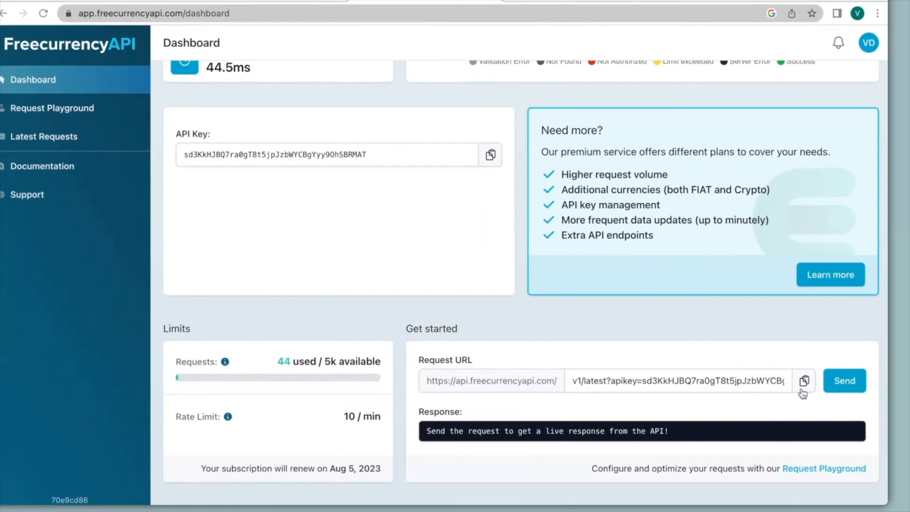
left_click(867, 295)
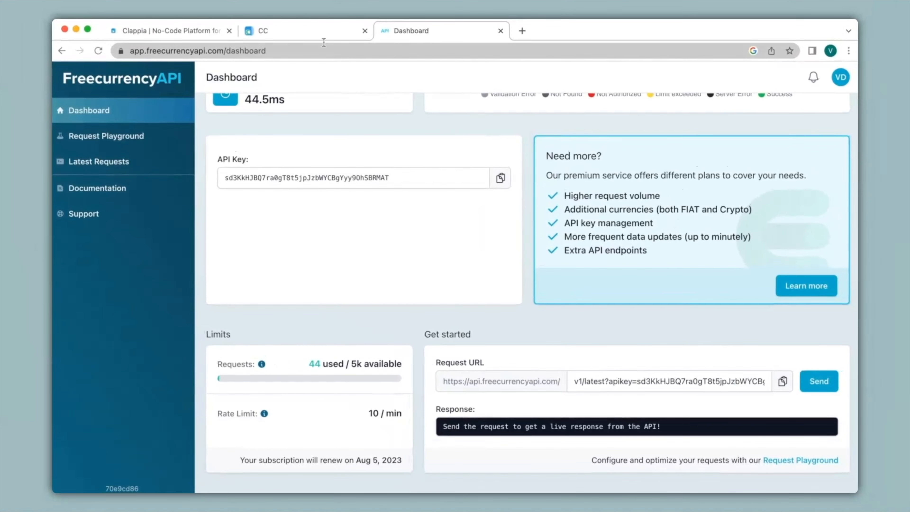
left_click(321, 33)
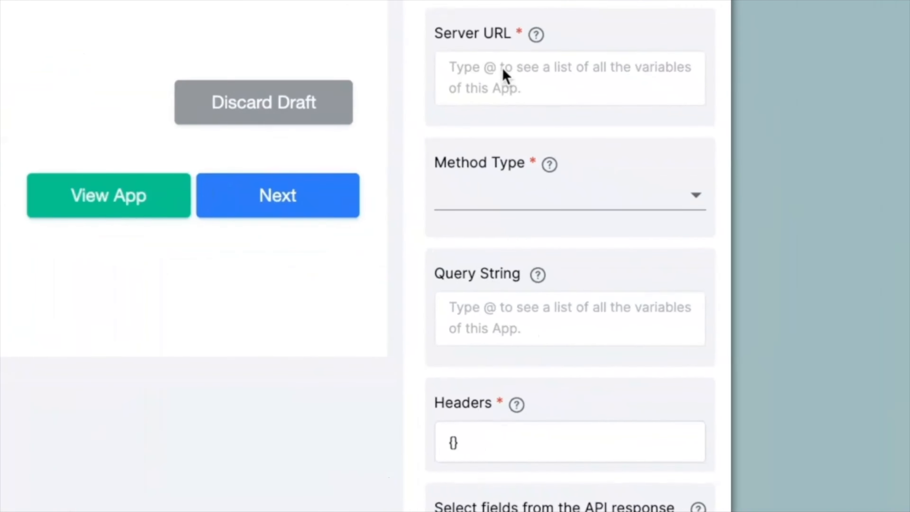
left_click(482, 64)
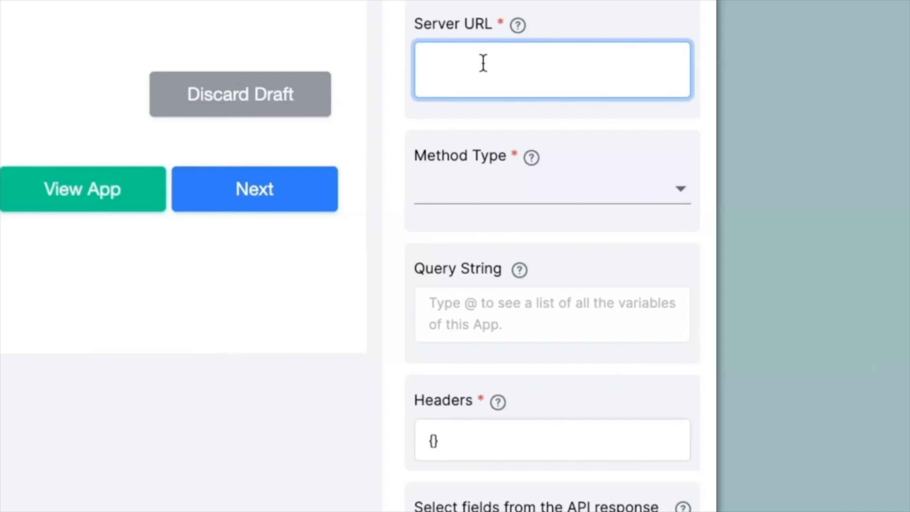
key("ctrl+v")
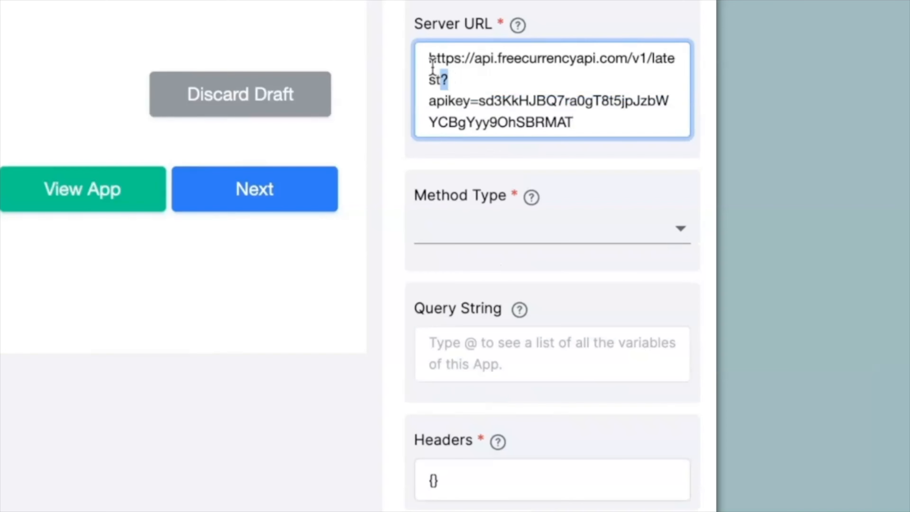
left_click_drag(449, 79, 427, 56)
left_click_drag(435, 100, 541, 115)
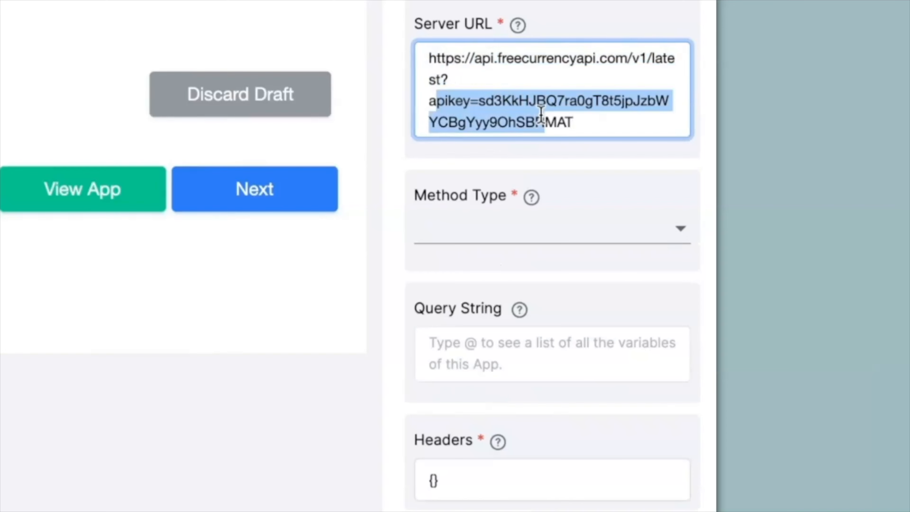
left_click(536, 165)
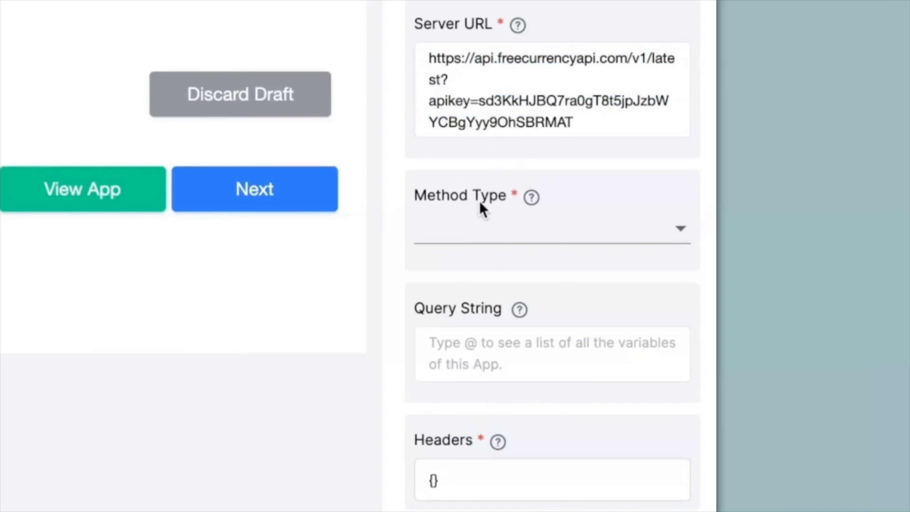
Set the Method Type to GET and move the question mark and API key part of the Server URL to the Query String
left_click(480, 240)
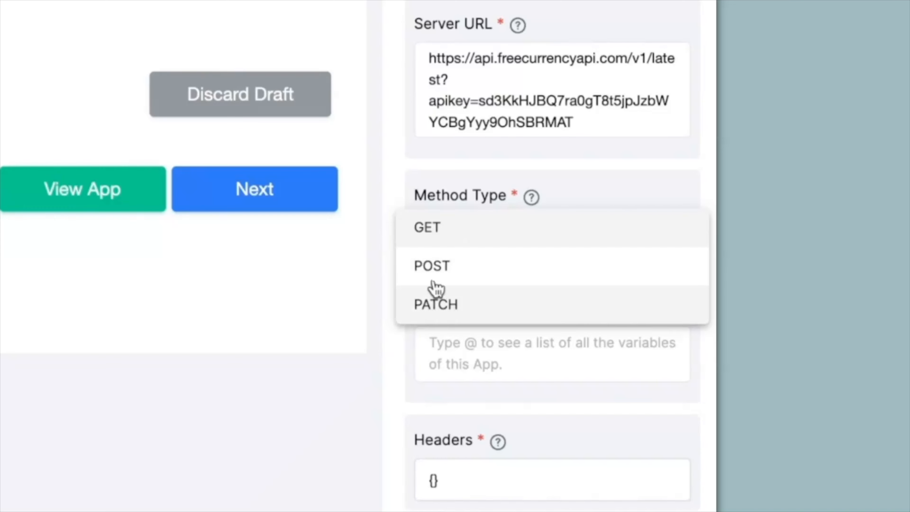
left_click(438, 241)
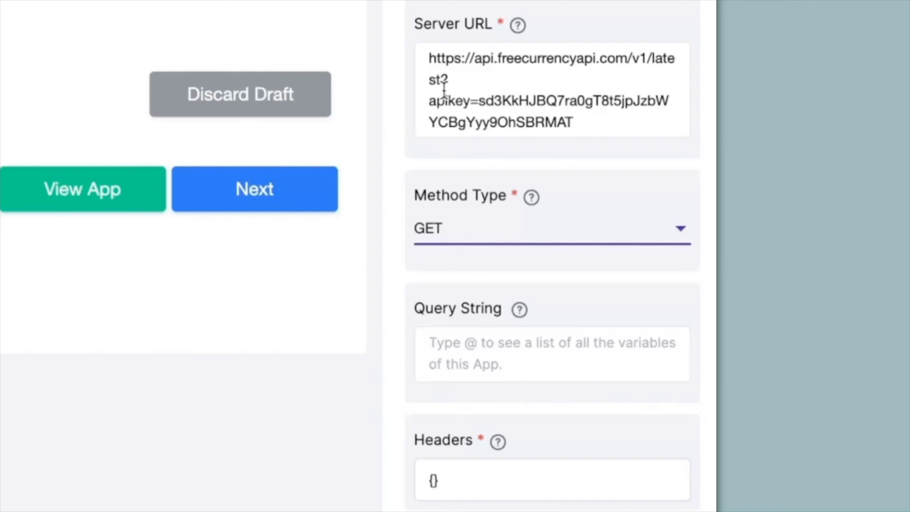
left_click_drag(441, 79, 606, 153)
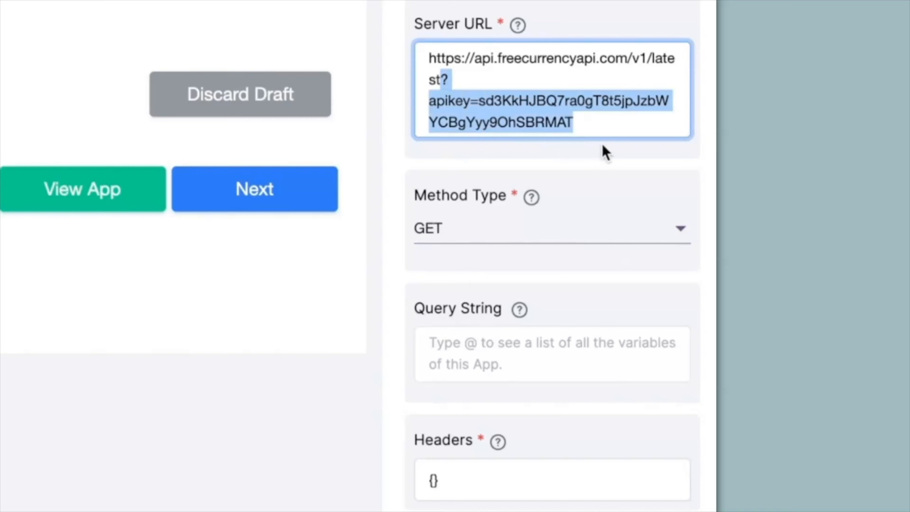
key("ctrl+x")
left_click(510, 323)
key("ctrl+v")
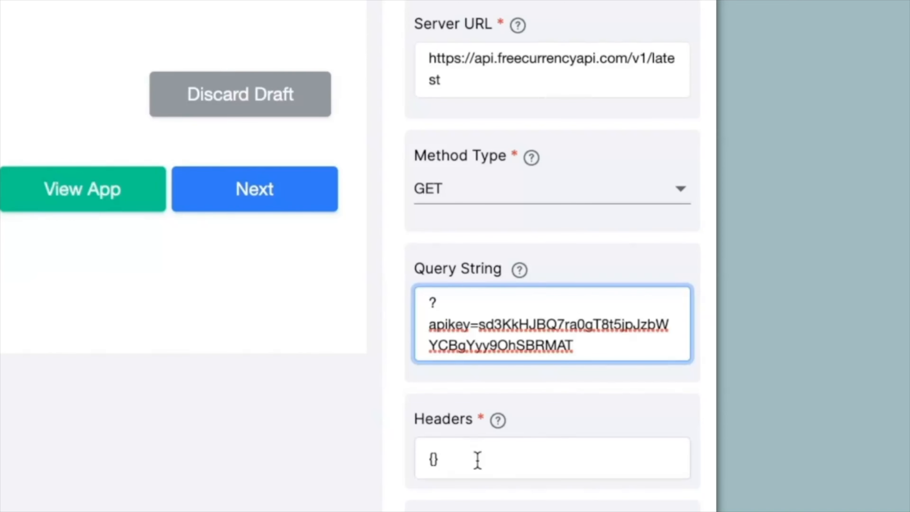
Add a blank field entry for selecting data from the API response
scroll(478, 461, "down", 3)
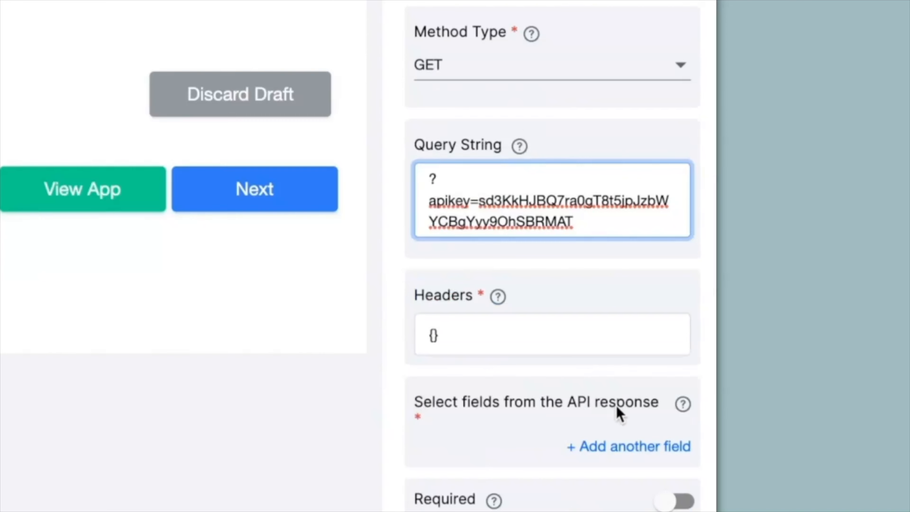
left_click(637, 447)
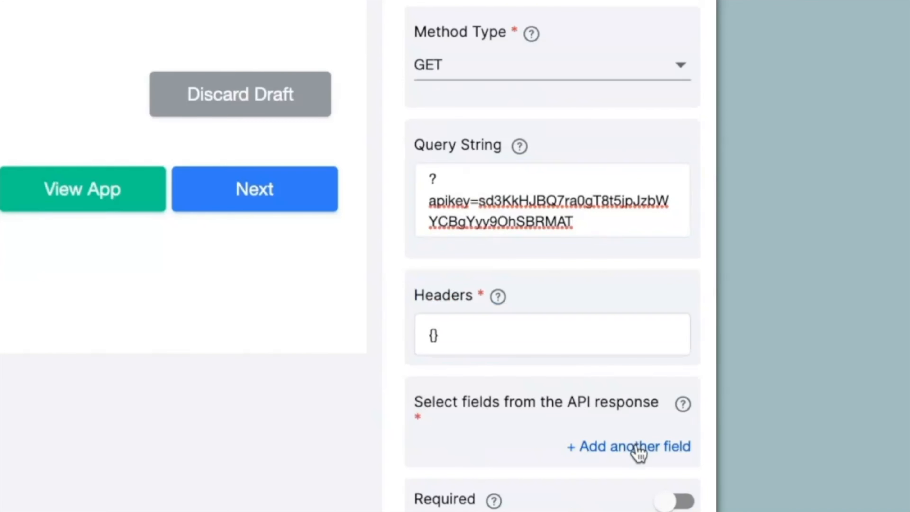
scroll(637, 449, "down", 3)
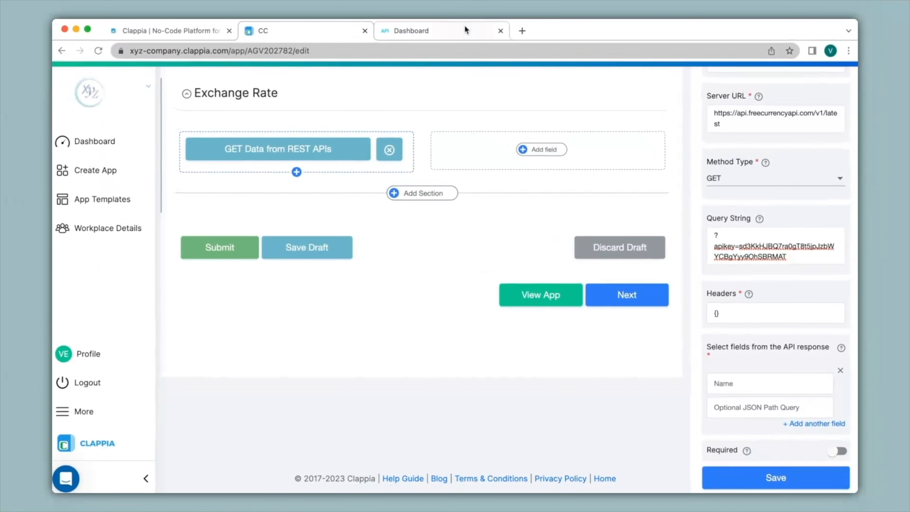
Switch to the FreecurrencyAPI dashboard and send the sample request to examine the structure of its response
left_click(465, 30)
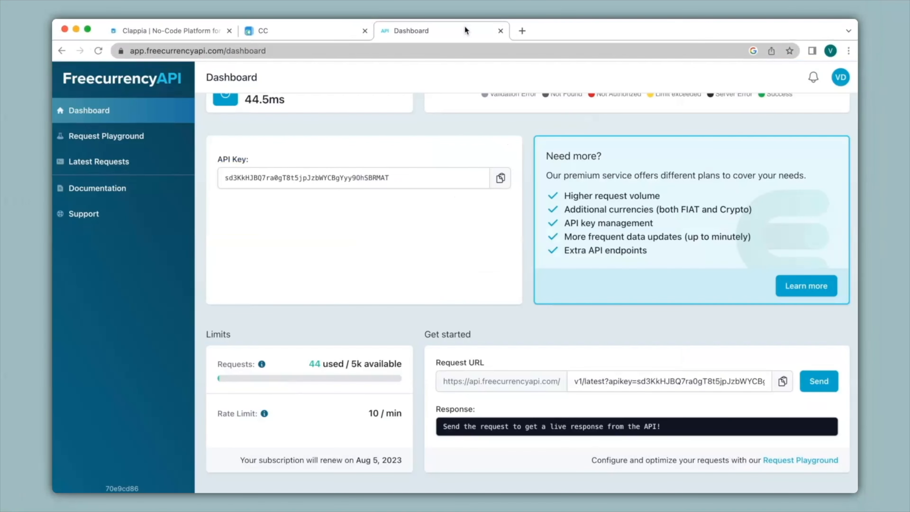
left_click(819, 381)
scroll(812, 394, "down", 3)
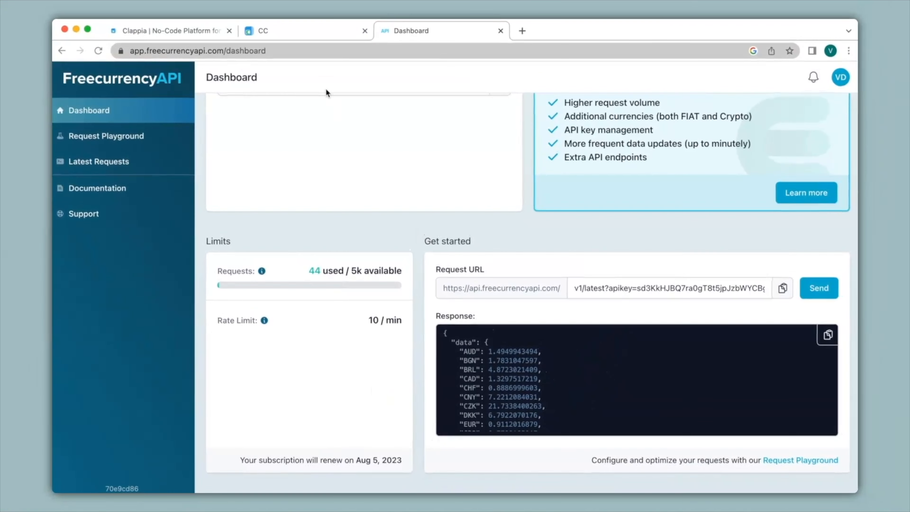
Back in the Clappia block, name the first response field Rate in AUD with the JSON path data.AUD
left_click(311, 31)
left_click(729, 380)
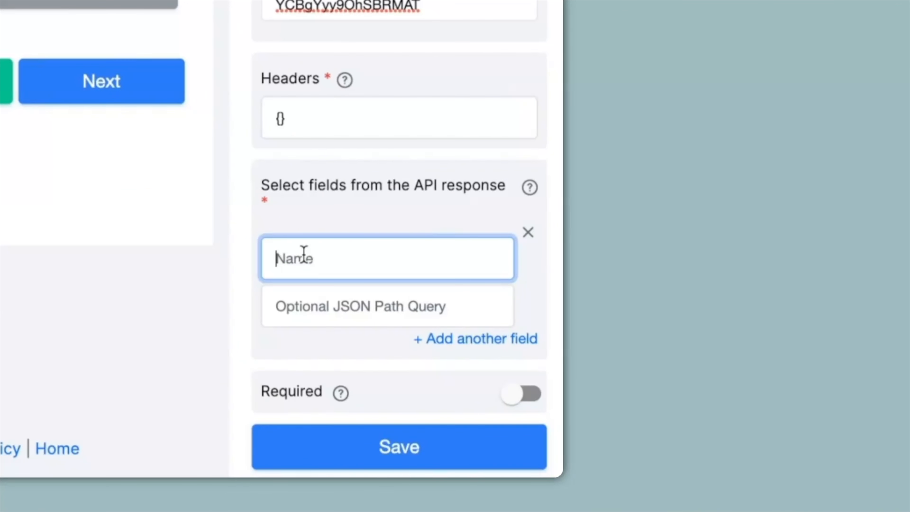
type("Rate in AUD")
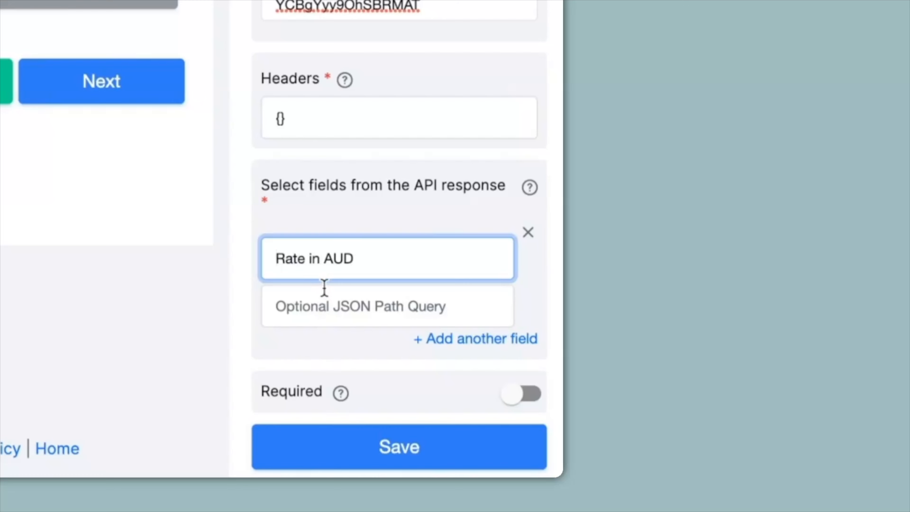
left_click(323, 306)
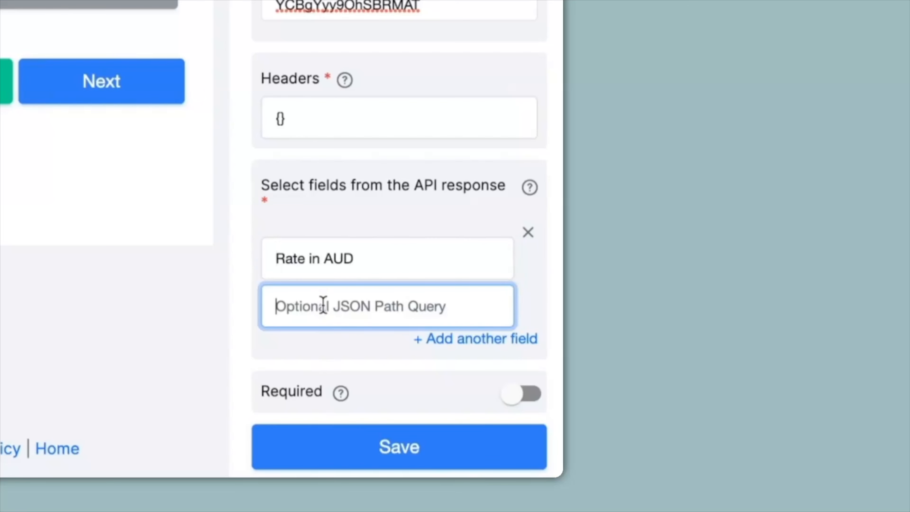
type("data.AUD")
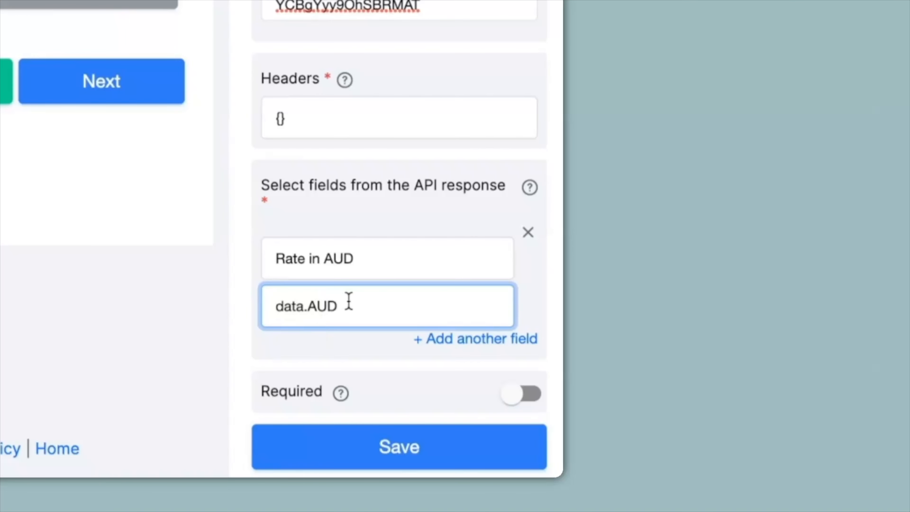
Add a second response field named Rate in EUR with the JSON path data.EUR
left_click(477, 339)
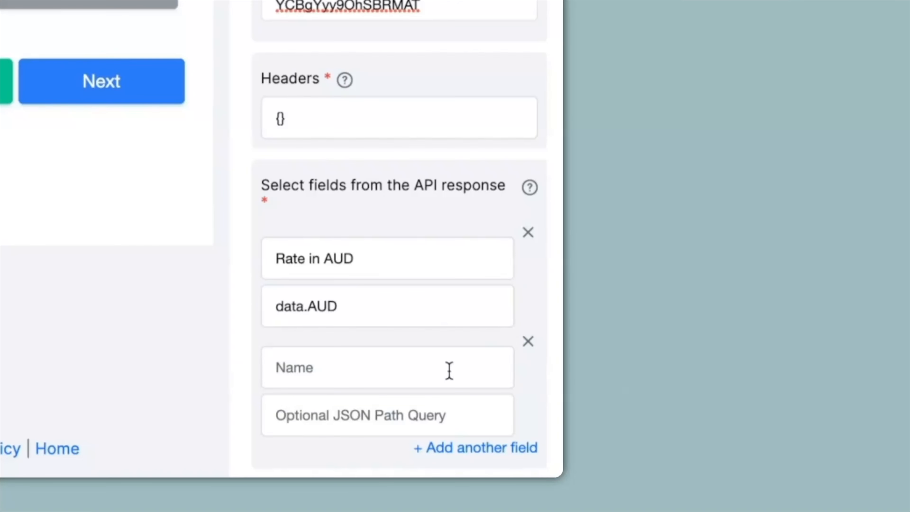
left_click(433, 359)
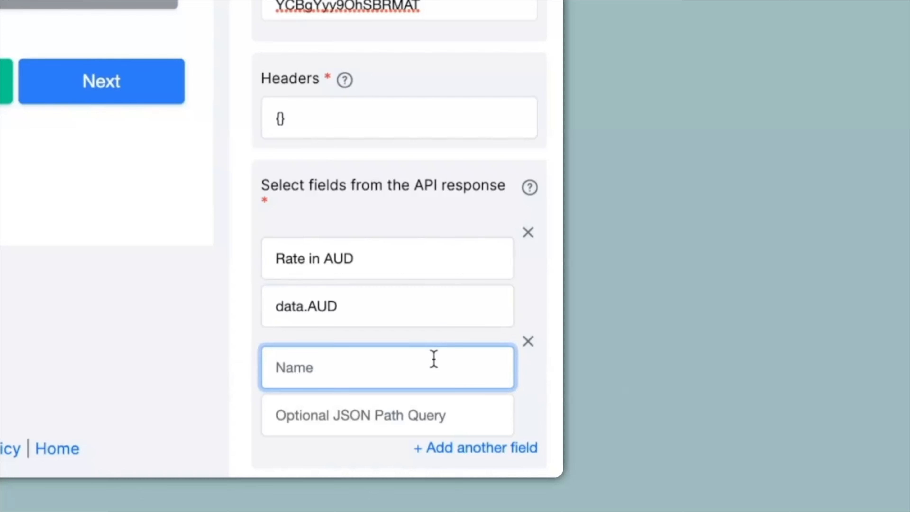
type("Rate in EUR")
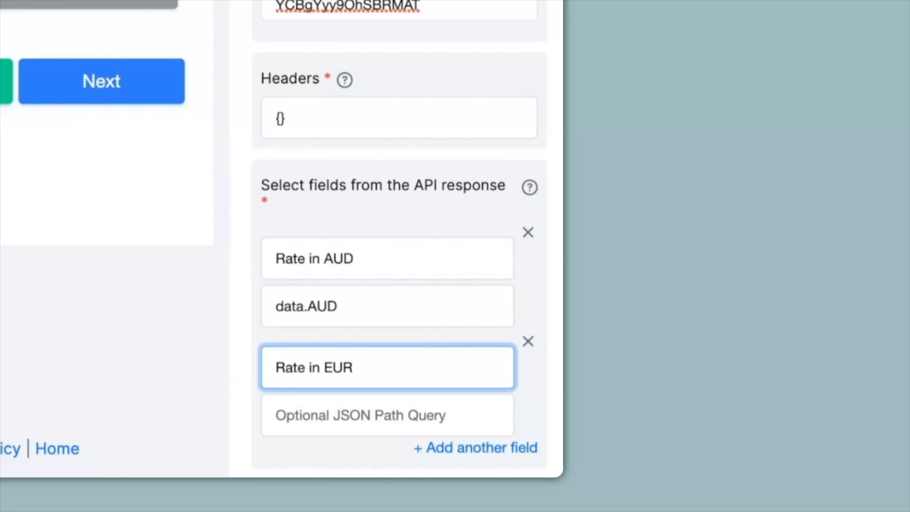
left_click(344, 415)
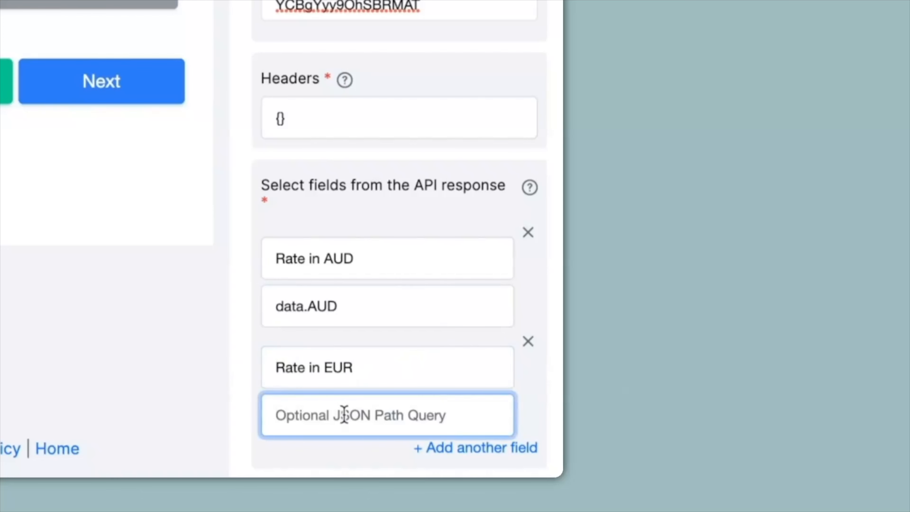
type("data.")
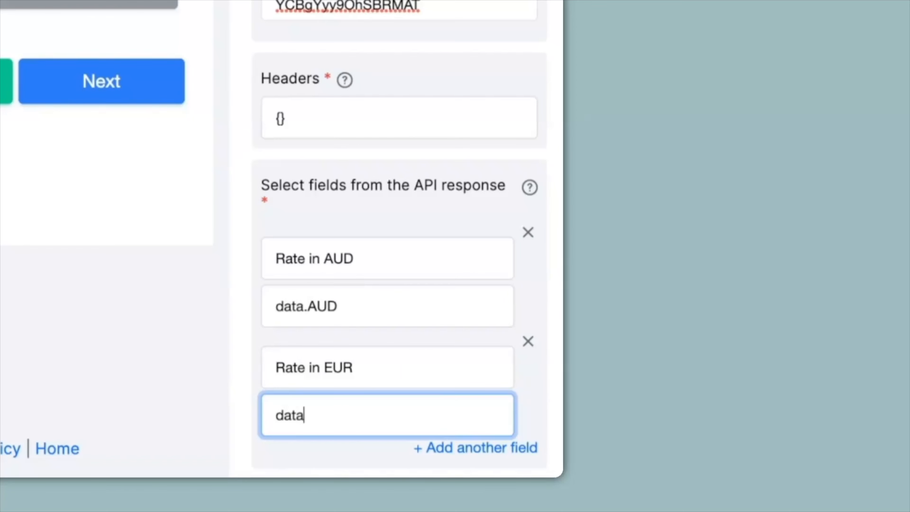
type("EUR")
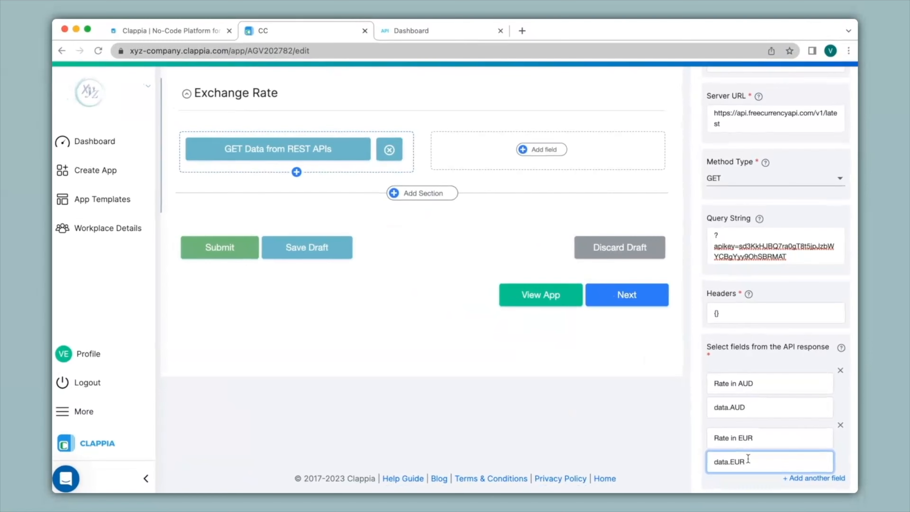
Switch to the FreecurrencyAPI dashboard and look through the full list of currency codes in the sample response
left_click(464, 34)
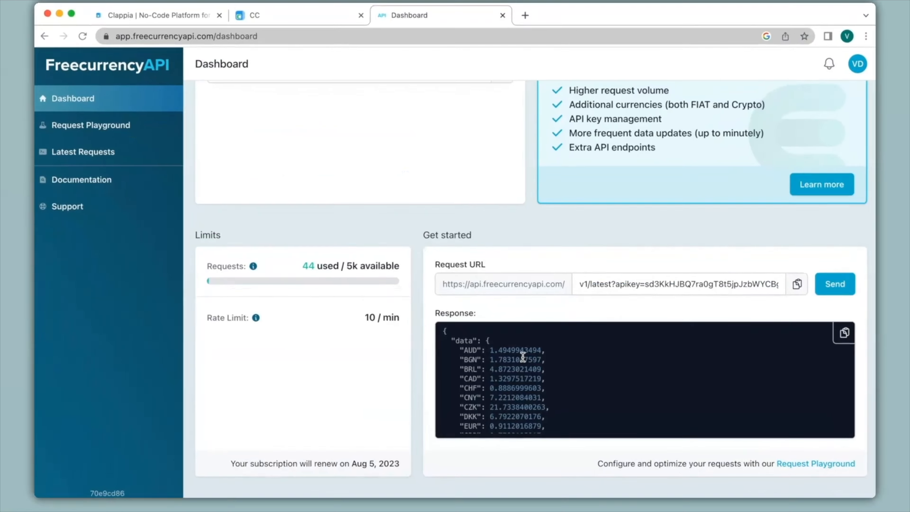
scroll(520, 358, "down", 5)
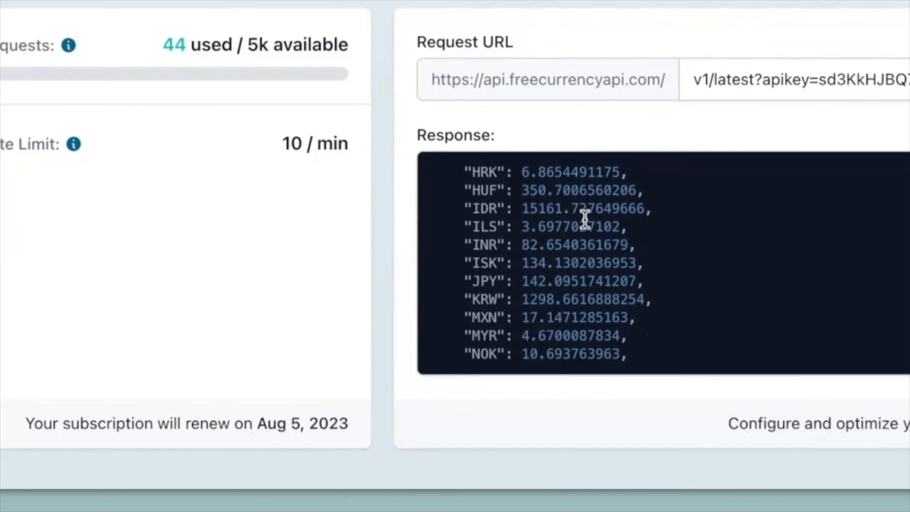
scroll(585, 219, "down", 5)
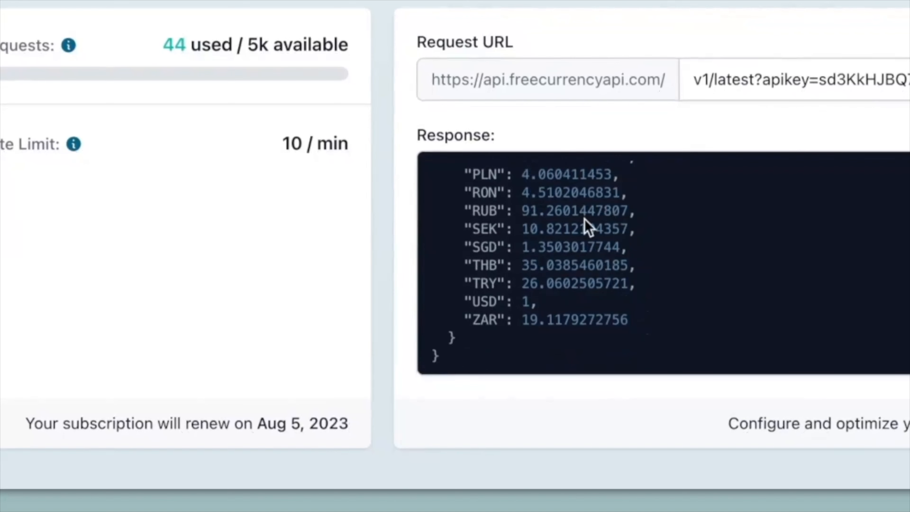
scroll(588, 226, "up", 10)
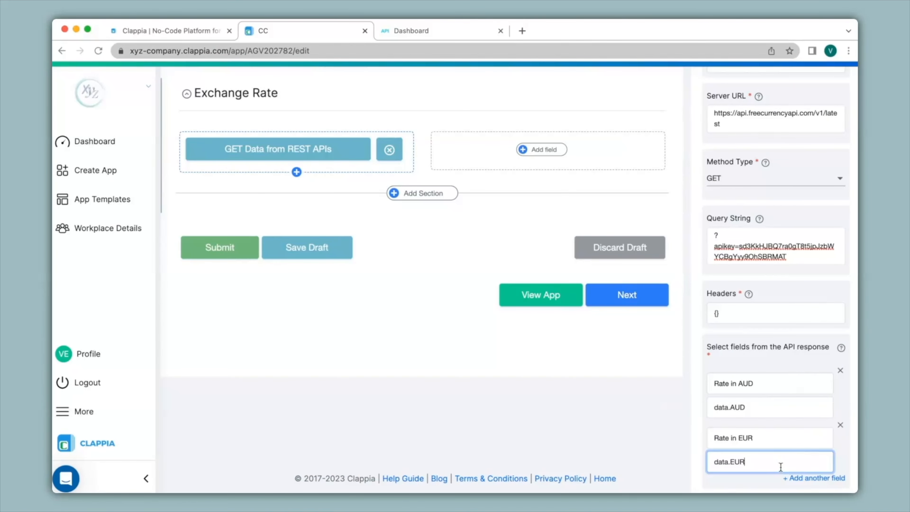
Back in Clappia, save the REST API block and test Conversion from USD on the app's home page to fetch the AUD and EUR rates
scroll(781, 467, "down", 3)
left_click(769, 479)
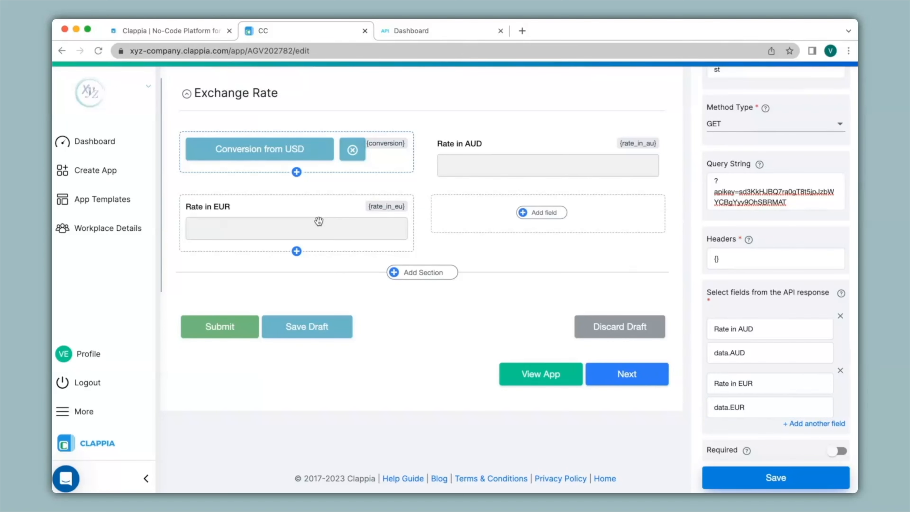
scroll(319, 222, "up", 5)
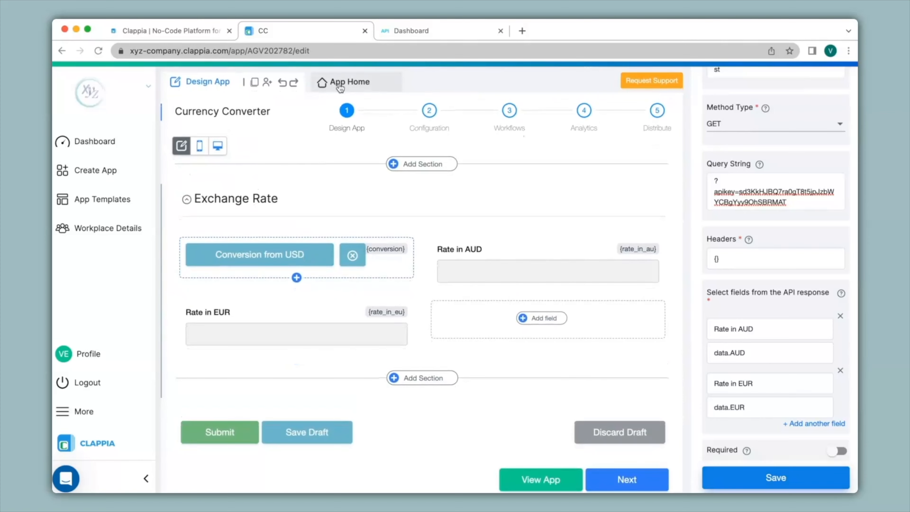
left_click(339, 86)
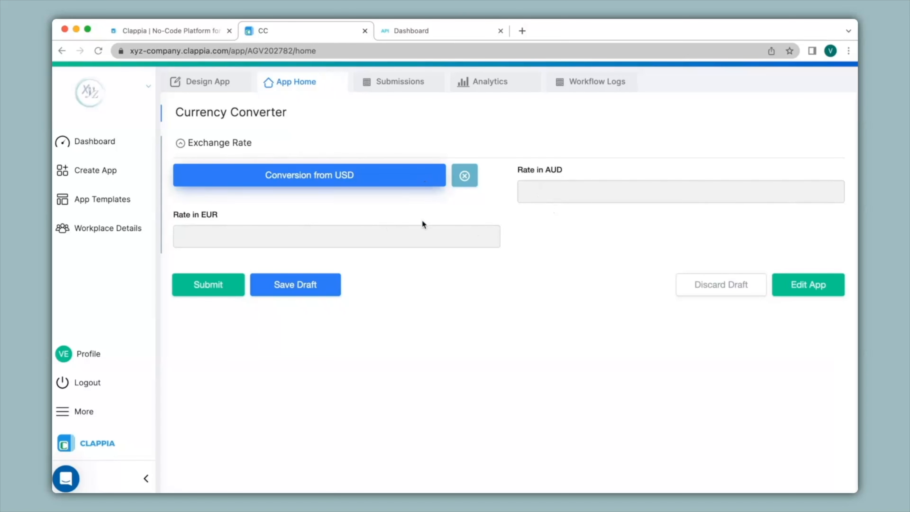
left_click(357, 183)
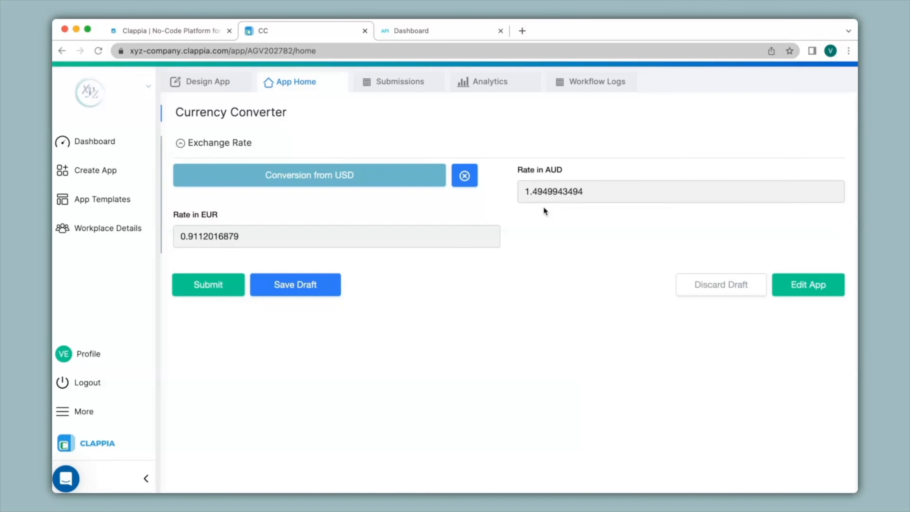